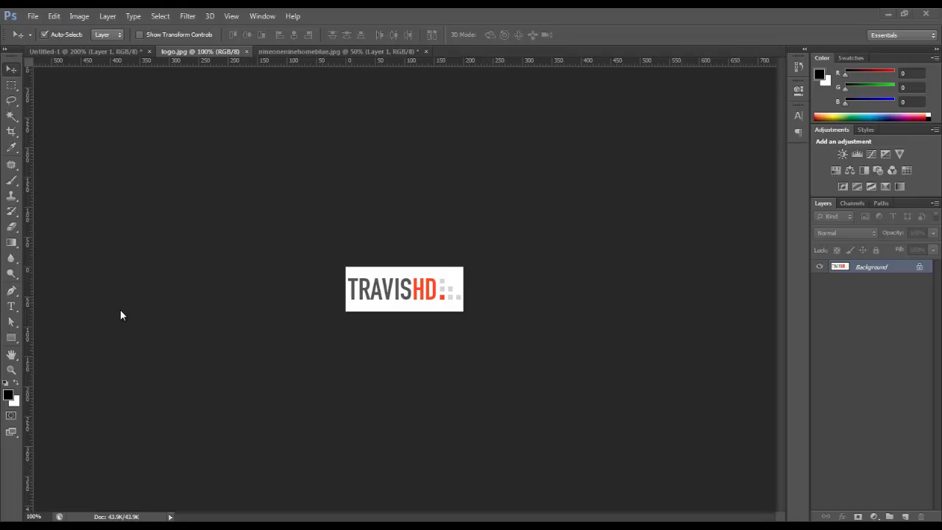
- Try drawing a checkmark path with the Custom Shape tool beside the logo in the Untitled-1 document
{"action": "left_click", "coordinate": [11, 339]}
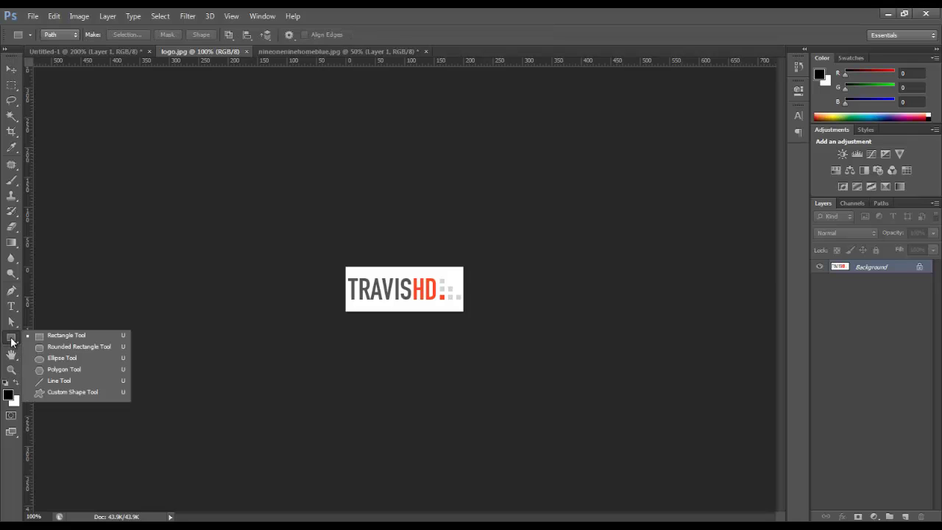
{"action": "left_click", "coordinate": [66, 392]}
{"action": "left_click", "coordinate": [337, 35]}
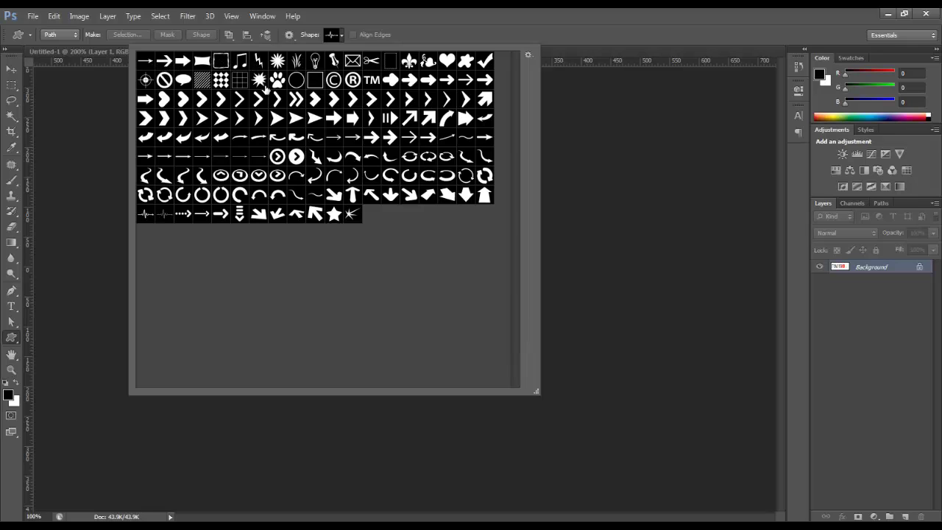
{"action": "double_click", "coordinate": [483, 61]}
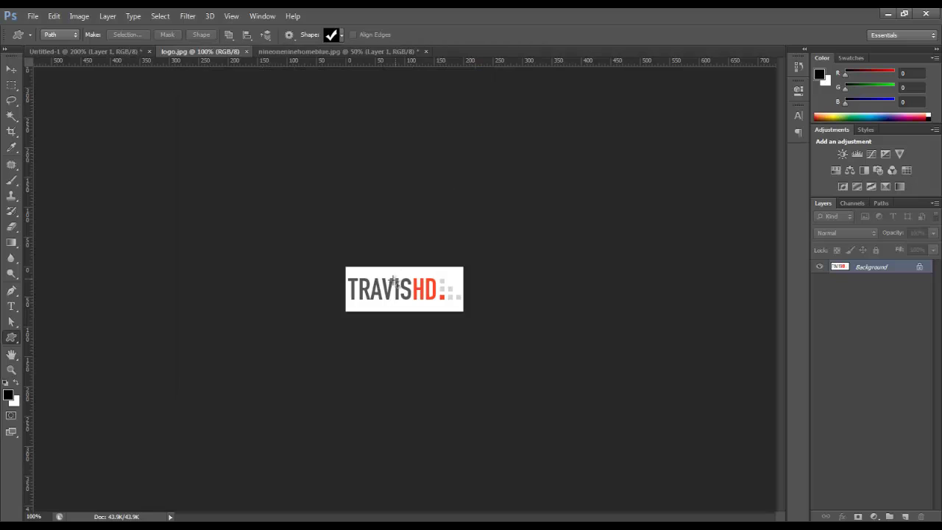
{"action": "left_click", "coordinate": [118, 51]}
{"action": "left_click_drag", "start_coordinate": [557, 147], "coordinate": [721, 349]}
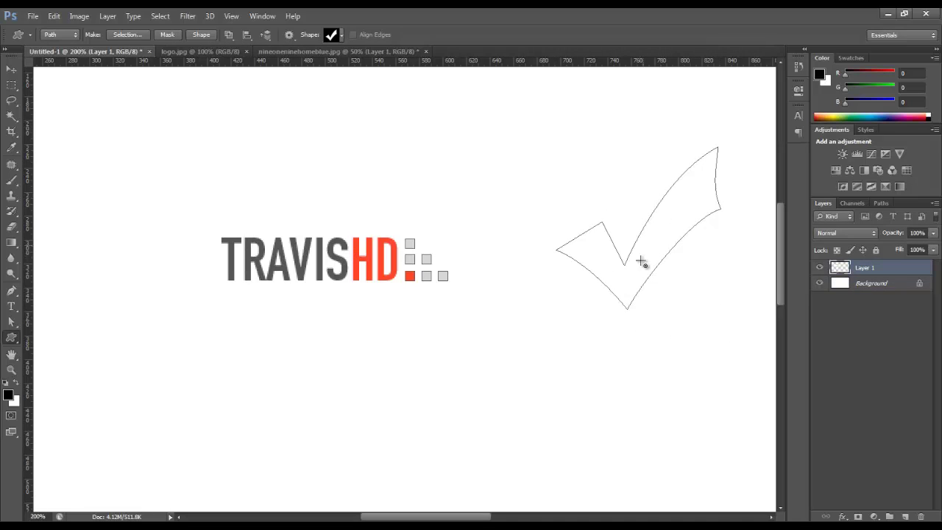
{"action": "key", "text": "ctrl+z"}
- Try drawing a rounded rectangle path with a 4 px radius over the logo in logo.jpg
{"action": "left_click", "coordinate": [216, 51]}
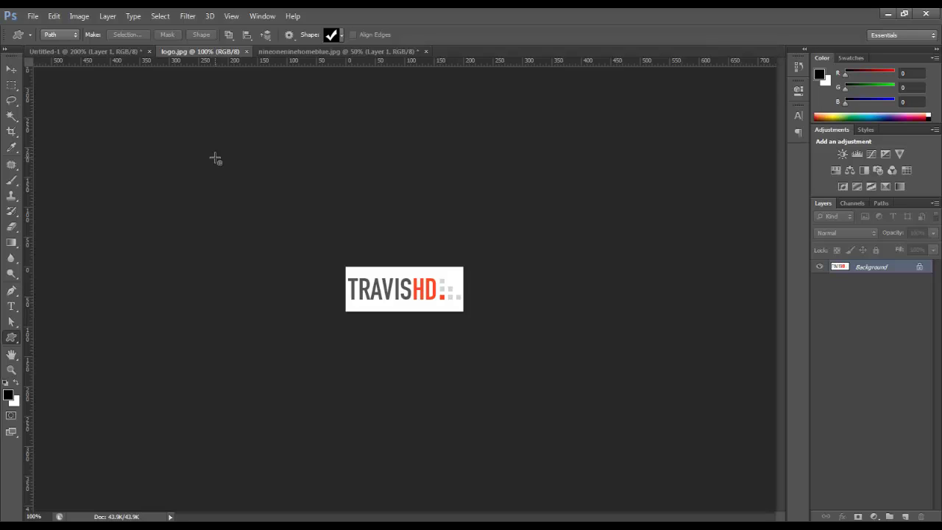
{"action": "right_click", "coordinate": [11, 337]}
{"action": "left_click", "coordinate": [33, 336]}
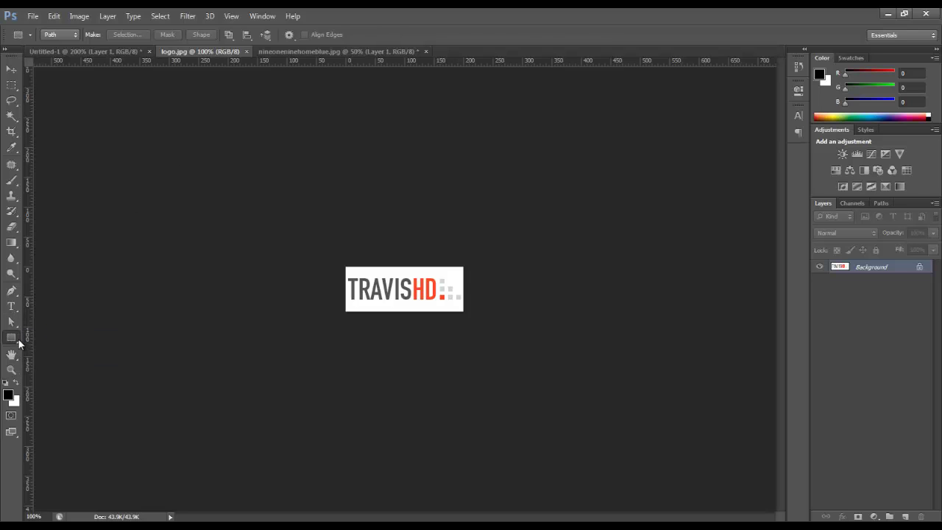
{"action": "right_click", "coordinate": [15, 340]}
{"action": "left_click", "coordinate": [38, 347]}
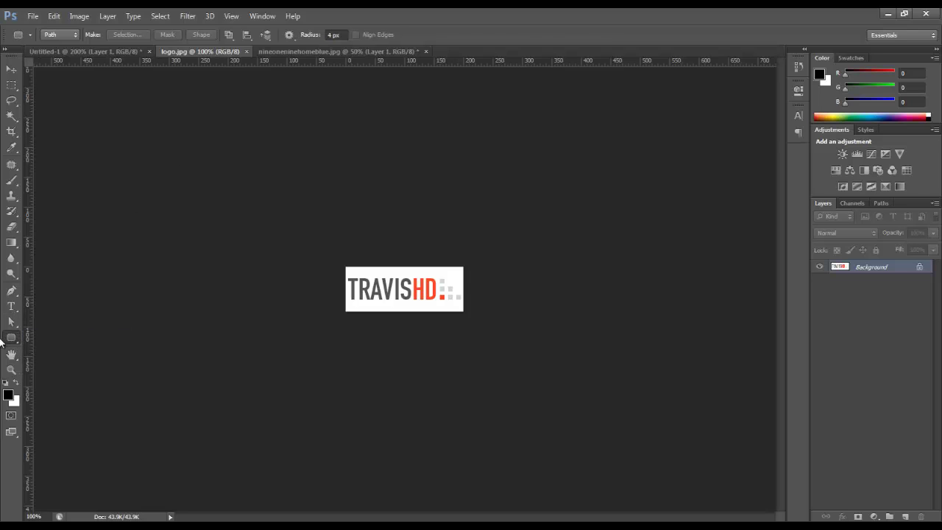
{"action": "left_click_drag", "start_coordinate": [374, 274], "coordinate": [422, 310]}
{"action": "key", "text": "ctrl+z"}
- Return to the Untitled-1 document and switch to the Rectangle tool
{"action": "left_click", "coordinate": [62, 51]}
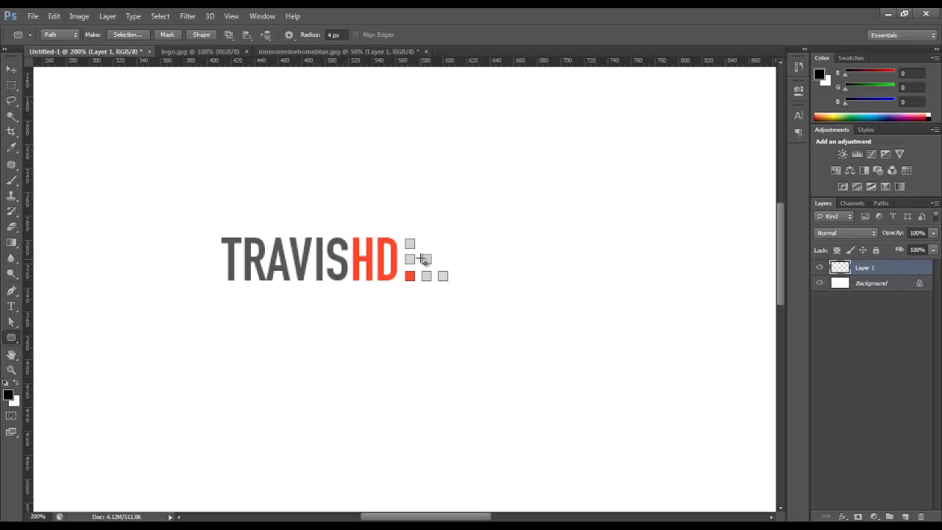
{"action": "right_click", "coordinate": [10, 339]}
{"action": "left_click", "coordinate": [29, 335]}
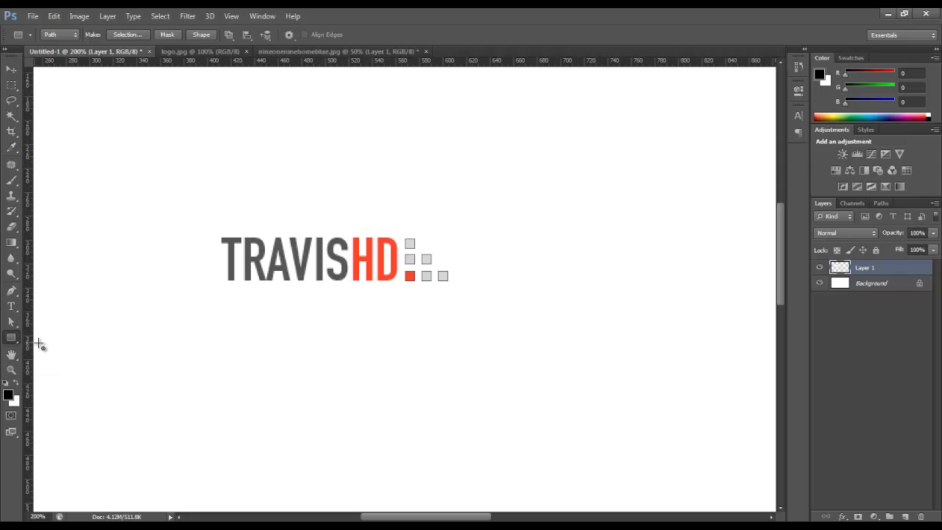
{"action": "right_click", "coordinate": [15, 343]}
{"action": "left_click", "coordinate": [36, 336]}
- Try sketching a closed curved path with the Pen tool in the empty area beside the logo
{"action": "key", "text": "p"}
{"action": "left_click", "coordinate": [584, 190]}
{"action": "left_click_drag", "start_coordinate": [566, 265], "coordinate": [548, 250]}
{"action": "left_click_drag", "start_coordinate": [512, 198], "coordinate": [515, 178]}
{"action": "left_click_drag", "start_coordinate": [531, 148], "coordinate": [540, 150]}
{"action": "left_click", "coordinate": [584, 190]}
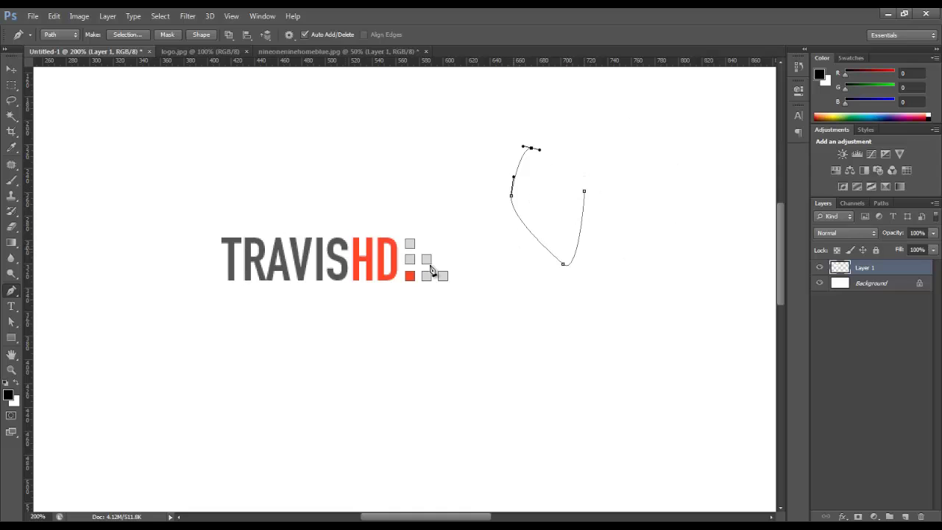
{"action": "key", "text": "ctrl+alt+z"}
{"action": "key", "text": "ctrl+alt+z"}
{"action": "key", "text": "ctrl+alt+z"}
{"action": "key", "text": "ctrl+alt+z"}
{"action": "key", "text": "ctrl+alt+z"}
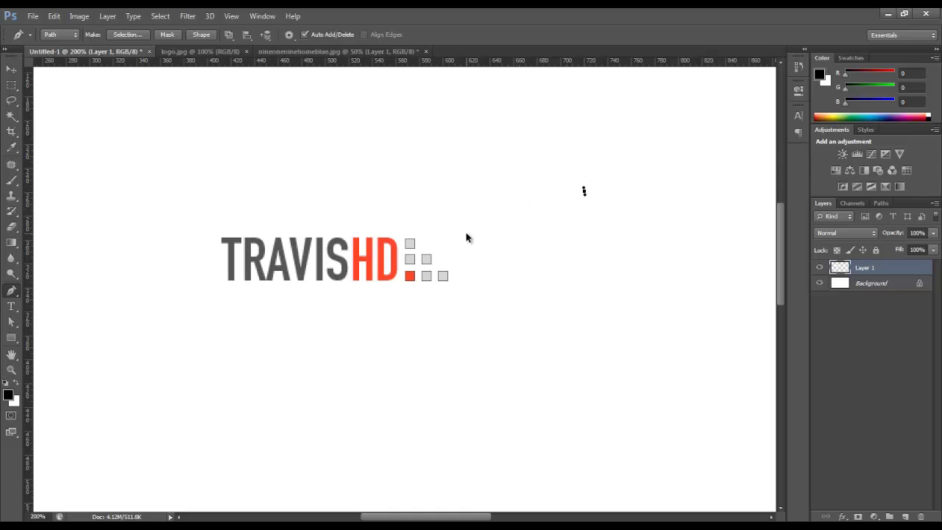
- Define the logo's square paths as a custom shape named TravisHDSquare
{"action": "right_click", "coordinate": [413, 246]}
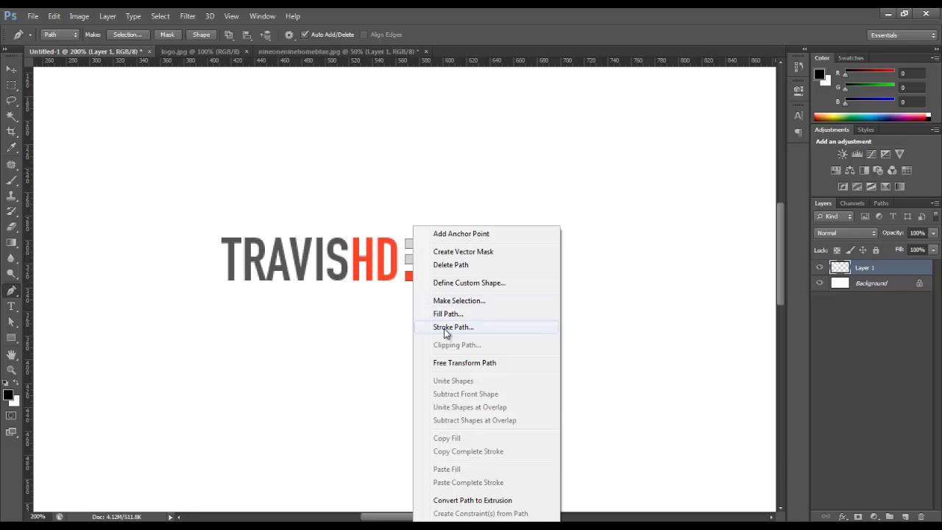
{"action": "left_click", "coordinate": [443, 16]}
{"action": "left_click", "coordinate": [50, 17]}
{"action": "left_click", "coordinate": [92, 312]}
{"action": "left_click_drag", "start_coordinate": [399, 131], "coordinate": [471, 135]}
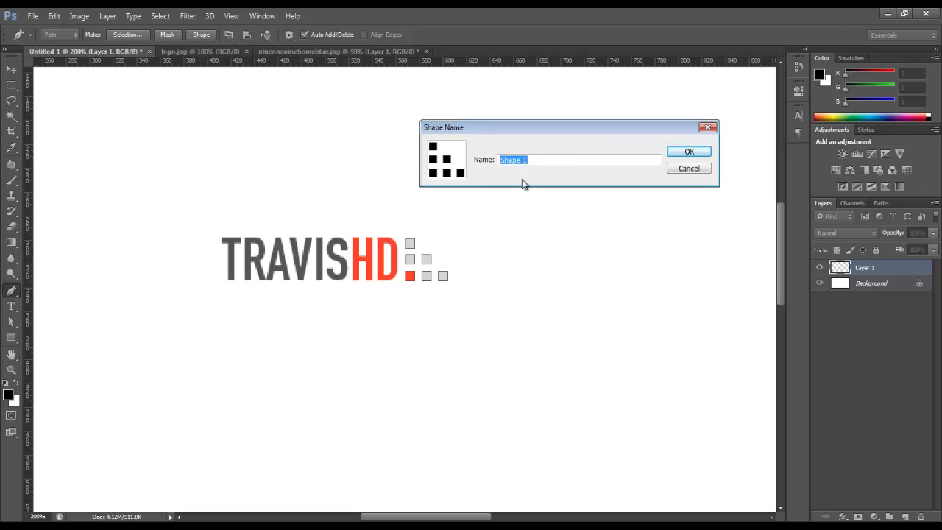
{"action": "type", "text": "TravisHDSquare"}
{"action": "key", "text": "Return"}
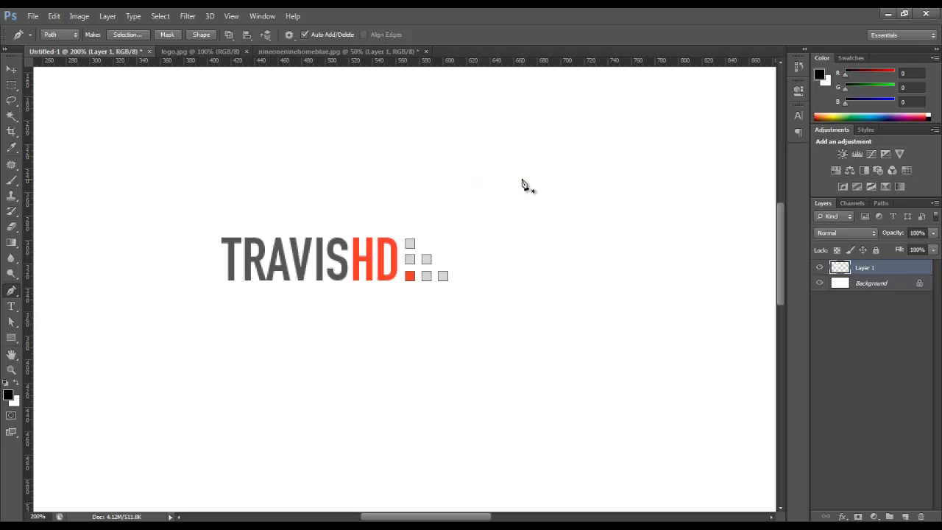
- Close the Untitled-1 document and bring up nineoneninehomeblue.jpg
{"action": "left_click", "coordinate": [148, 51]}
{"action": "left_click", "coordinate": [472, 211]}
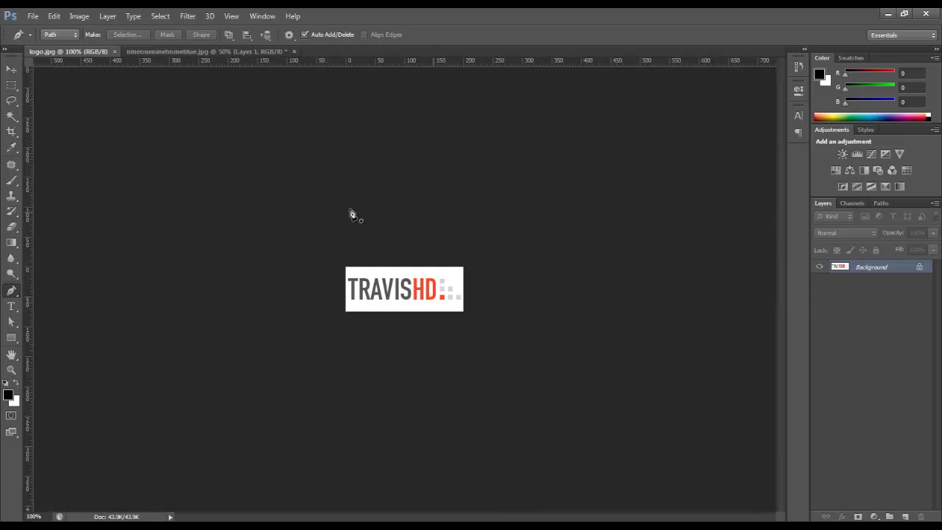
{"action": "left_click", "coordinate": [158, 51]}
- Activate the Custom Shape tool on the web page mockup and choose the newly defined TravisHDSquare shape
{"action": "key", "text": "z"}
{"action": "left_click", "coordinate": [437, 238]}
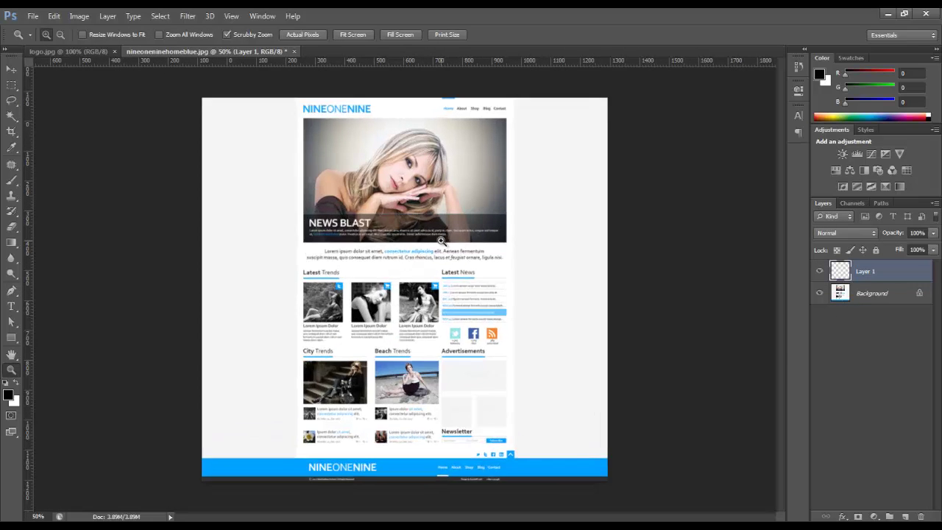
{"action": "left_click", "coordinate": [430, 234]}
{"action": "left_click_drag", "start_coordinate": [333, 192], "coordinate": [393, 258]}
{"action": "left_click_drag", "start_coordinate": [297, 275], "coordinate": [301, 258]}
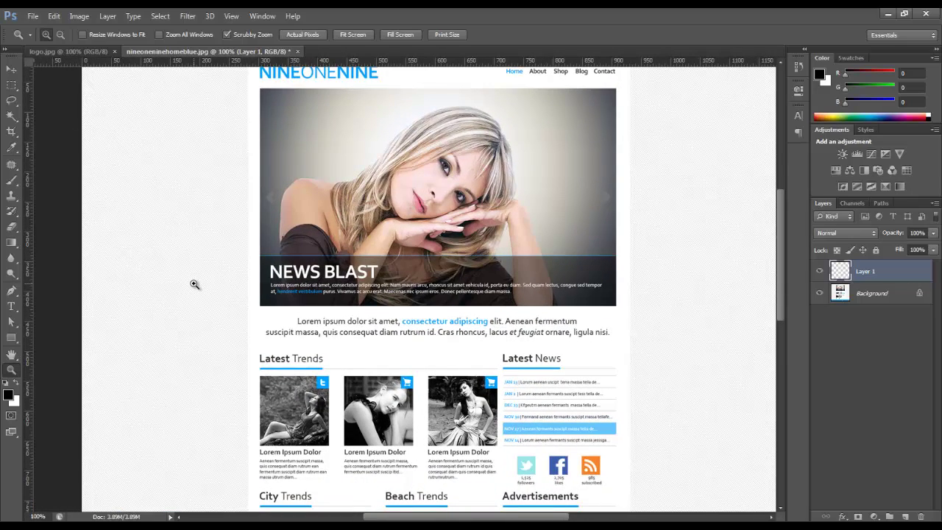
{"action": "scroll", "coordinate": [344, 273], "scroll_direction": "up", "scroll_amount": 1}
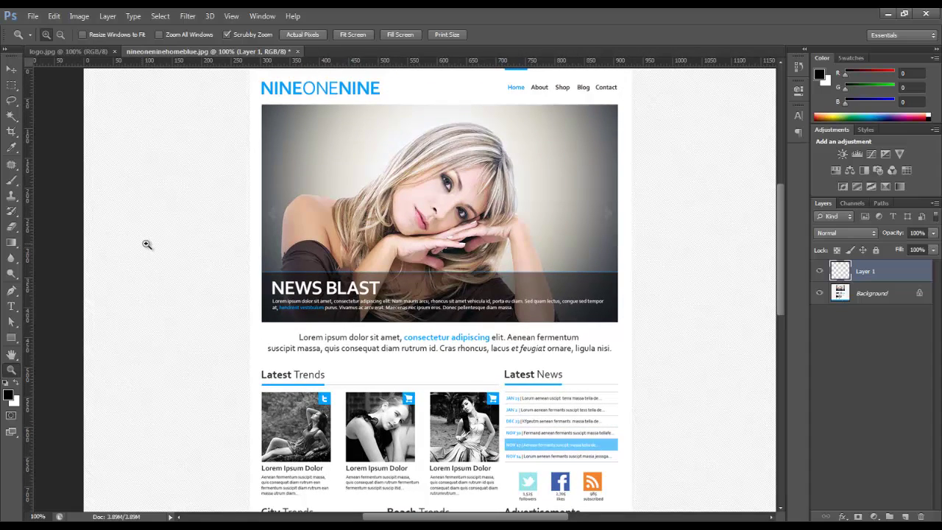
{"action": "key", "text": "u"}
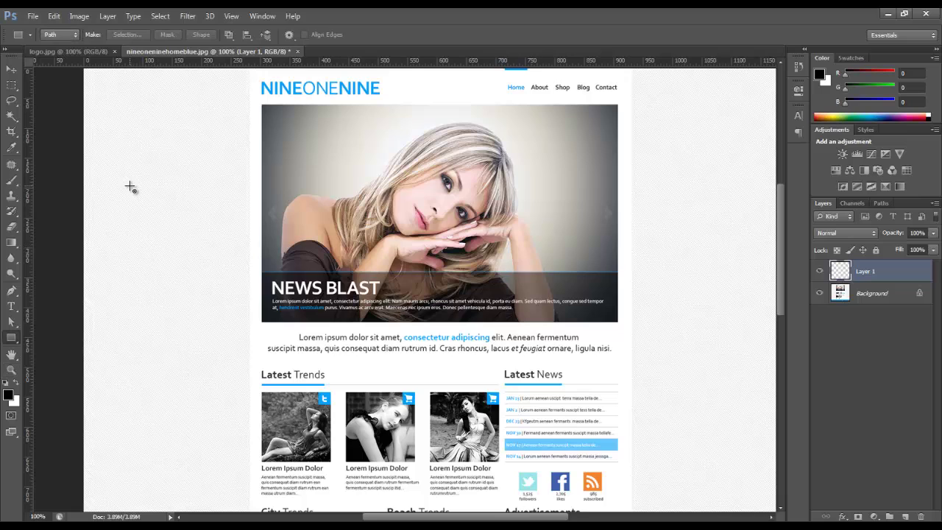
{"action": "left_click", "coordinate": [11, 339]}
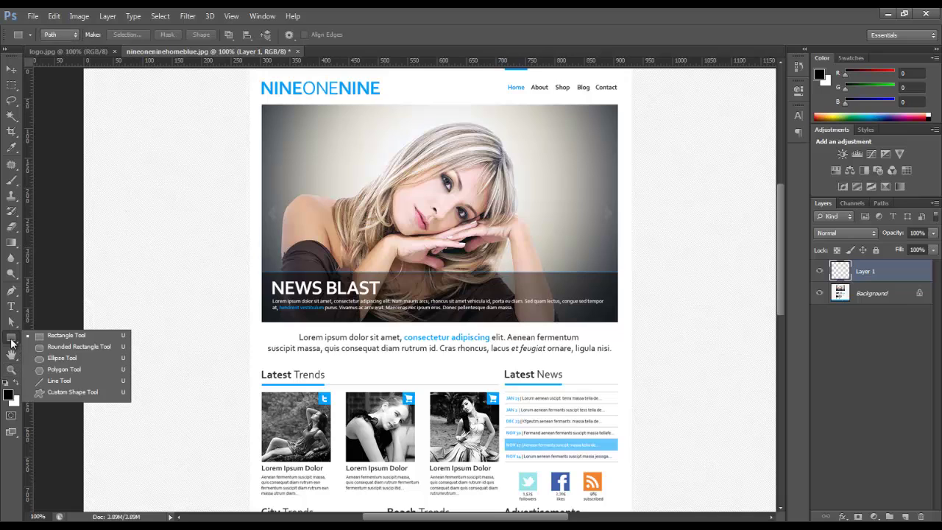
{"action": "left_click", "coordinate": [58, 394]}
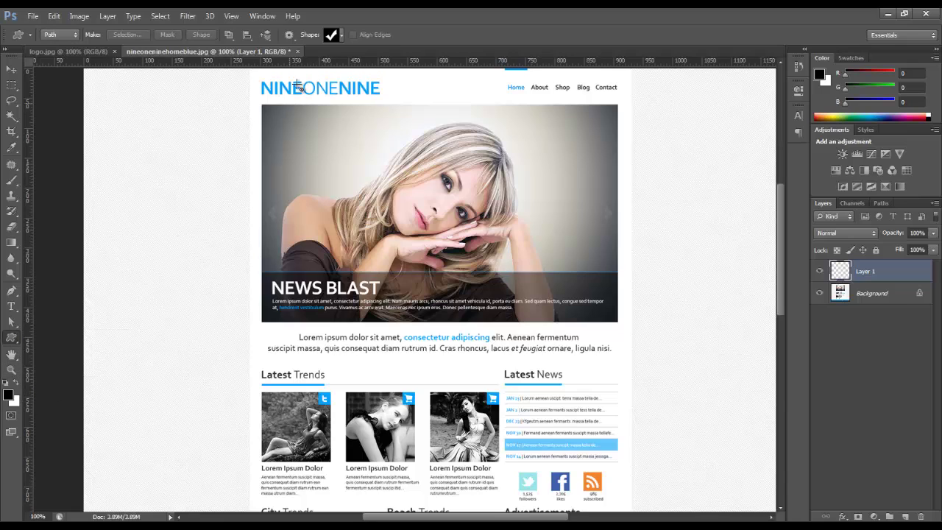
{"action": "left_click", "coordinate": [342, 35]}
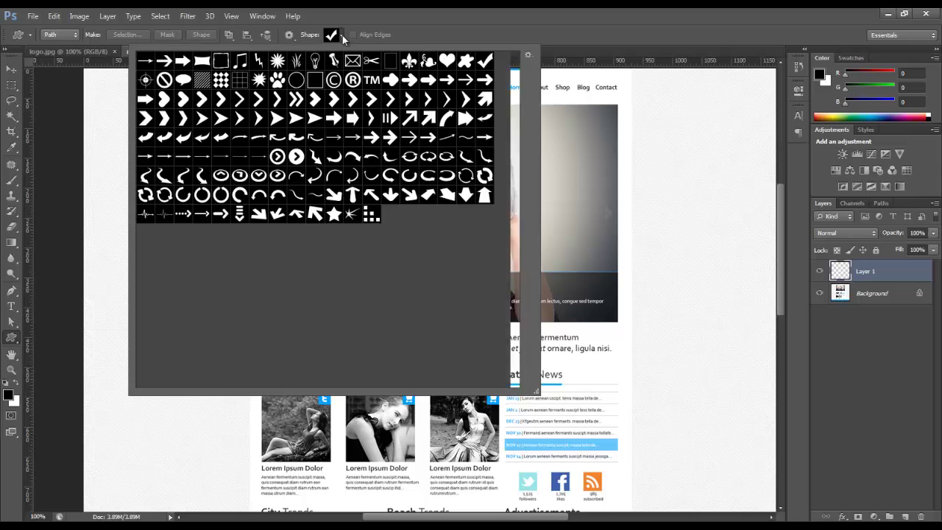
{"action": "double_click", "coordinate": [373, 221]}
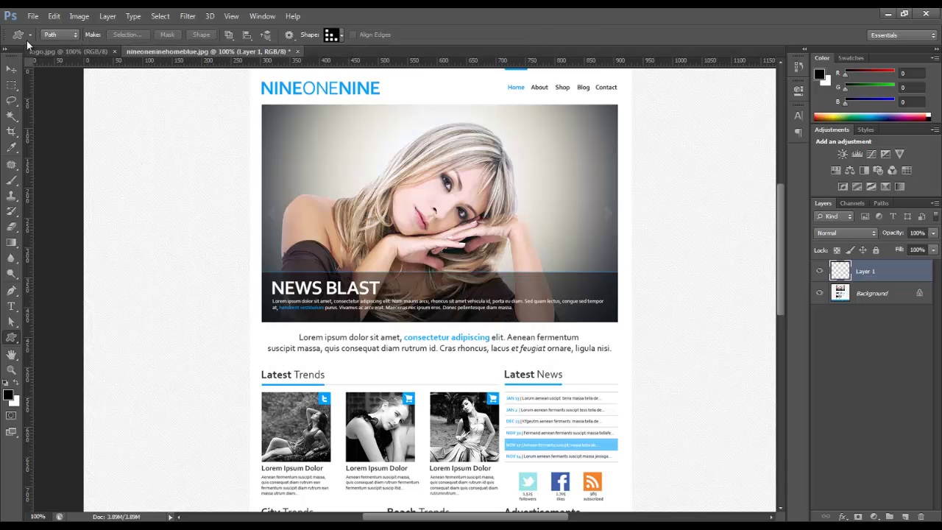
- Draw the squares shape in Shape mode with a red-orange fill and no stroke, spanning the page's left margin and banner photo
{"action": "left_click", "coordinate": [52, 35]}
{"action": "left_click", "coordinate": [57, 50]}
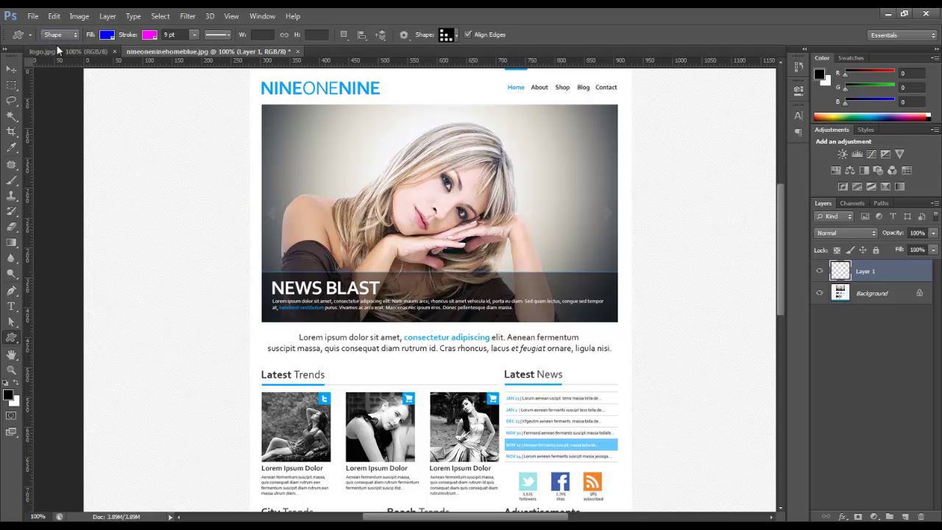
{"action": "left_click", "coordinate": [149, 34]}
{"action": "left_click", "coordinate": [101, 59]}
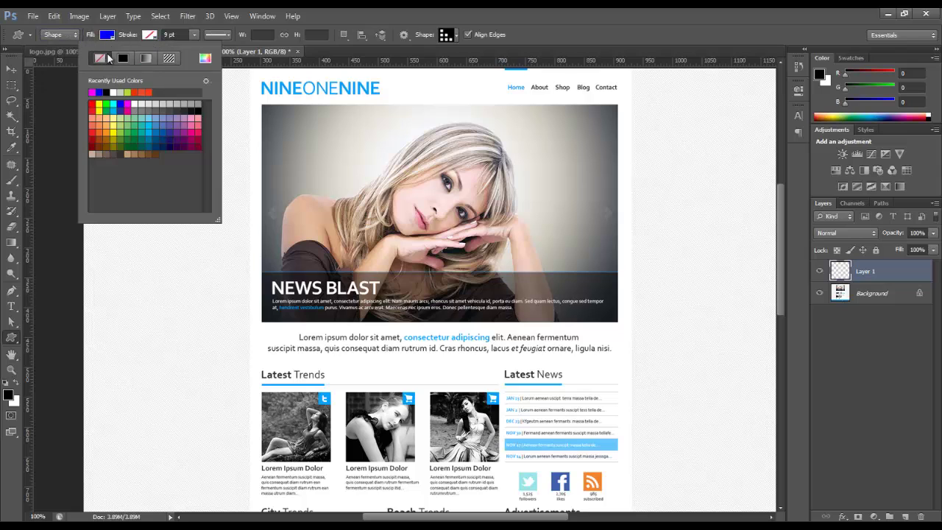
{"action": "left_click", "coordinate": [111, 37]}
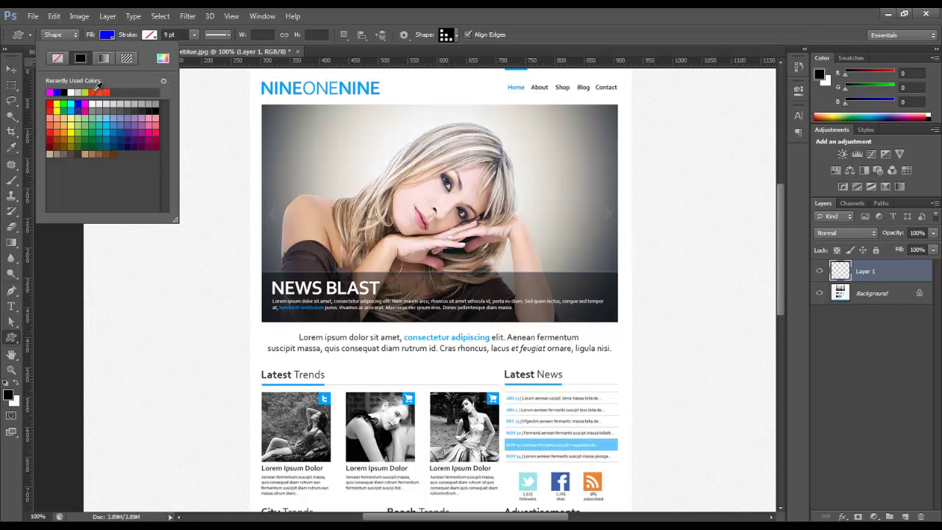
{"action": "left_click", "coordinate": [104, 92]}
{"action": "left_click", "coordinate": [126, 29]}
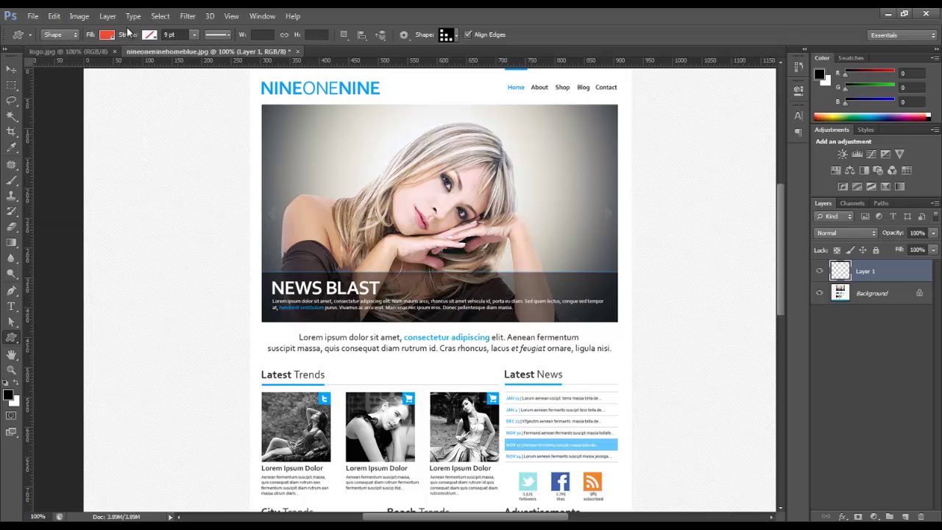
{"action": "left_click_drag", "start_coordinate": [102, 118], "coordinate": [331, 386]}
- Flip the red squares shape vertically and shift it slightly so it meets the page's left edge
{"action": "key", "text": "v"}
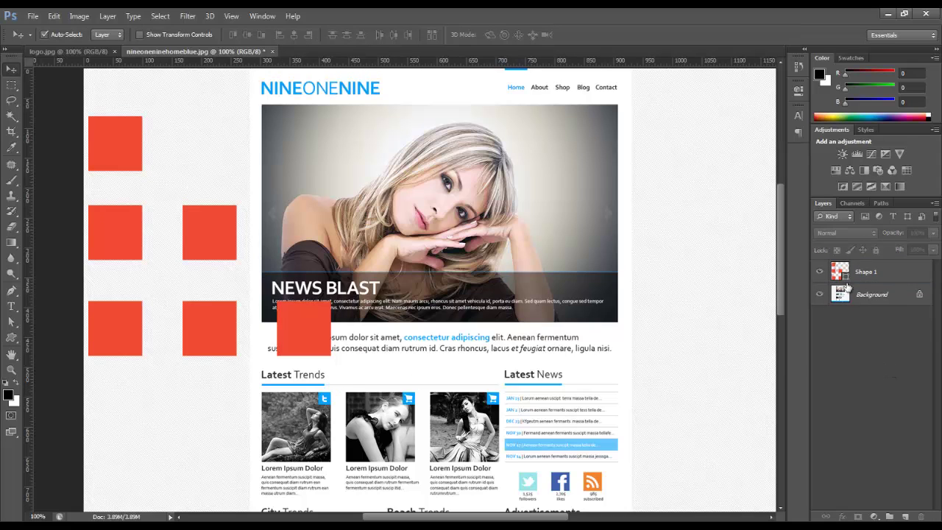
{"action": "left_click", "coordinate": [208, 243]}
{"action": "key", "text": "ctrl+t"}
{"action": "left_click_drag", "start_coordinate": [437, 243], "coordinate": [255, 392]}
{"action": "key", "text": "Return"}
{"action": "left_click_drag", "start_coordinate": [222, 243], "coordinate": [217, 236]}
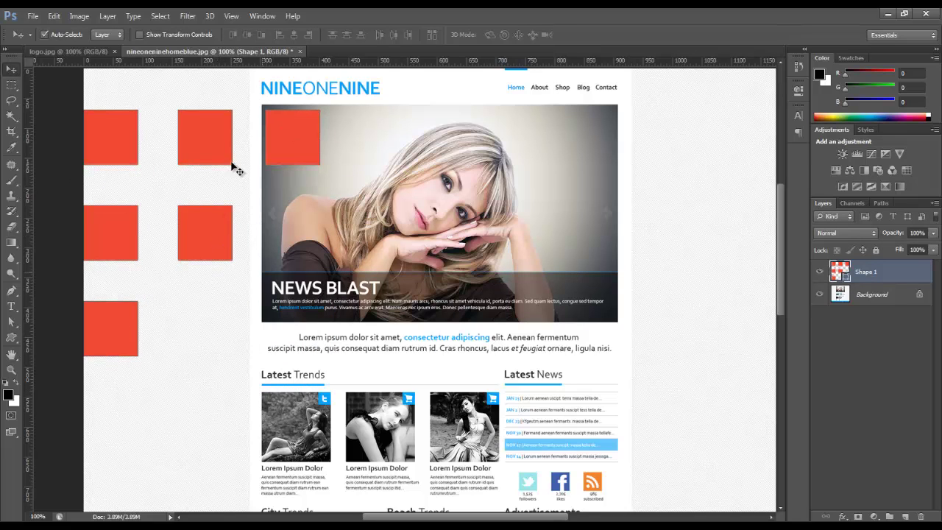
- Enlarge the Shape 1 squares with a free transform until they cover most of the page's height
{"action": "double_click", "coordinate": [840, 276]}
{"action": "key", "text": "Escape"}
{"action": "key", "text": "z"}
{"action": "left_click", "coordinate": [395, 273], "text": "alt"}
{"action": "key", "text": "ctrl+t"}
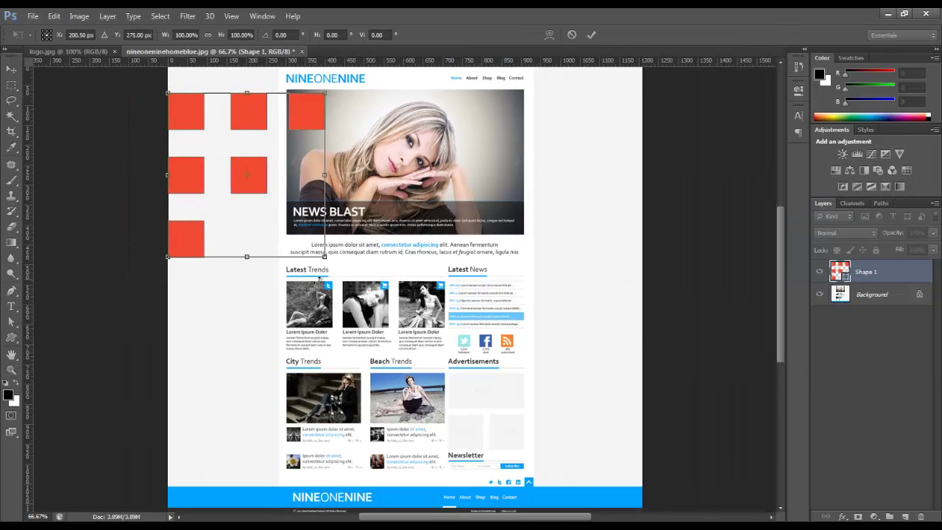
{"action": "left_click_drag", "start_coordinate": [324, 257], "coordinate": [559, 502]}
{"action": "key", "text": "Return"}
- Examine the enlarged squares' edges at 100% zoom and the shape's path in the Paths list
{"action": "key", "text": "z"}
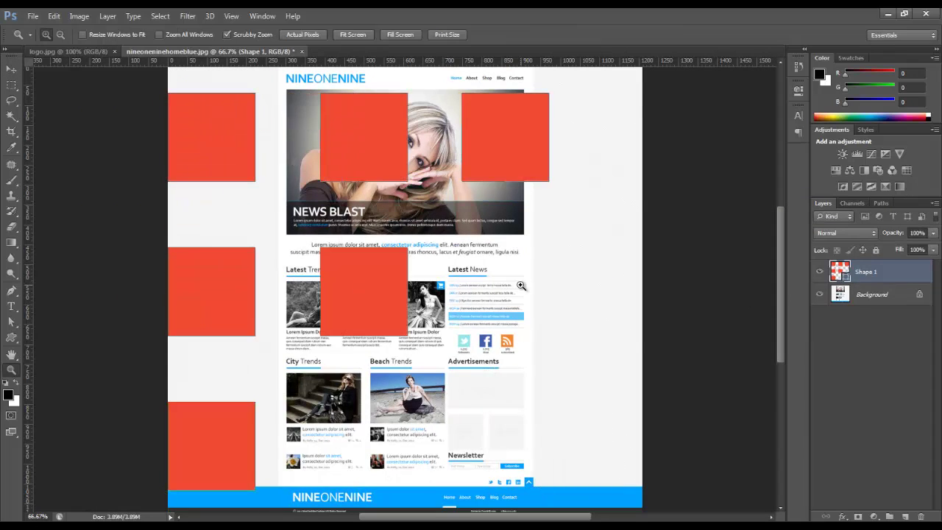
{"action": "left_click", "coordinate": [368, 209]}
{"action": "right_click", "coordinate": [368, 208]}
{"action": "left_click", "coordinate": [880, 203]}
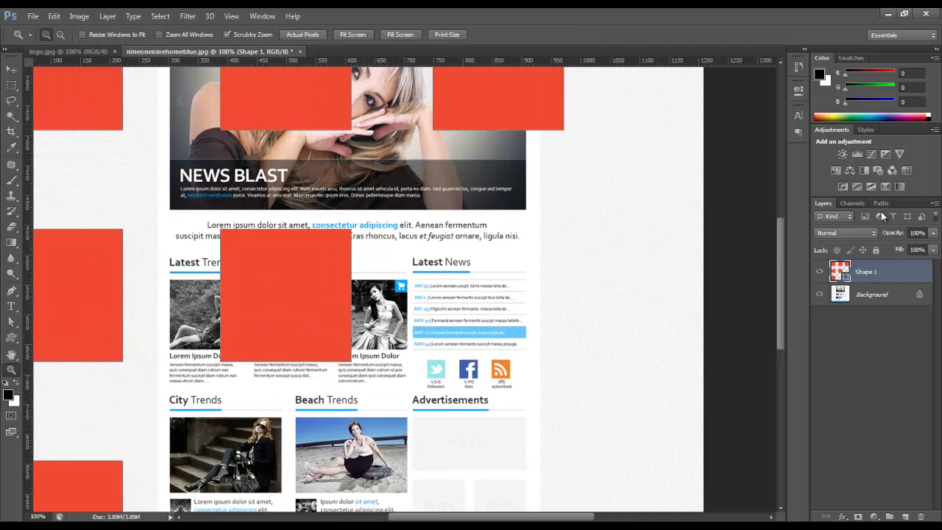
{"action": "right_click", "coordinate": [360, 245]}
{"action": "left_click", "coordinate": [377, 267]}
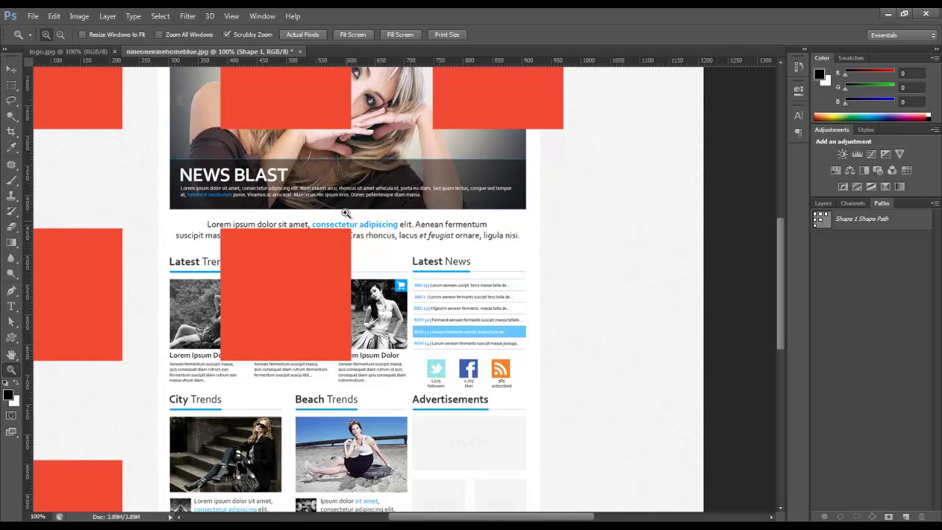
{"action": "left_click_drag", "start_coordinate": [114, 314], "coordinate": [214, 306]}
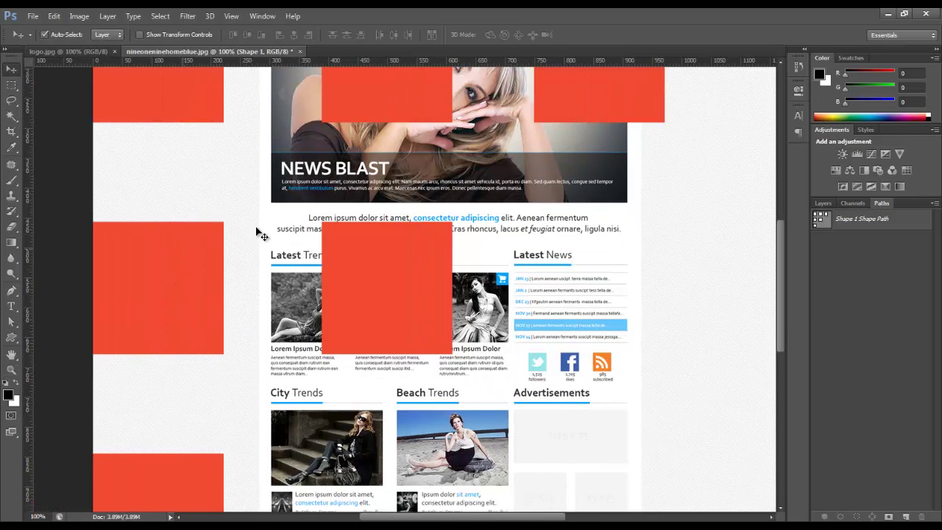
- Scale the Shape 1 squares down to about 48% and move them up to the page's top edge
{"action": "left_click", "coordinate": [329, 217], "text": "alt"}
{"action": "left_click", "coordinate": [328, 218], "text": "alt"}
{"action": "left_click", "coordinate": [377, 302]}
{"action": "key", "text": "v"}
{"action": "key", "text": "ctrl+t"}
{"action": "scroll", "coordinate": [555, 495], "scroll_direction": "down", "scroll_amount": 2}
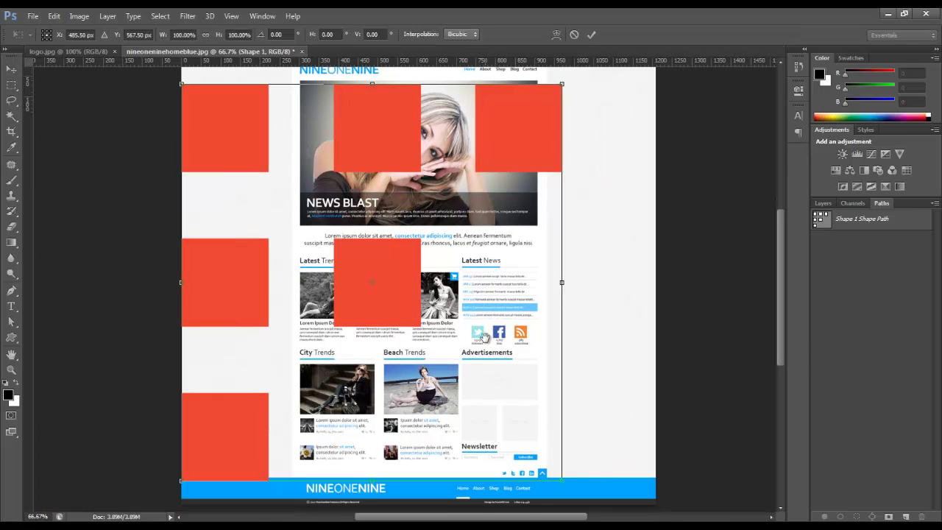
{"action": "left_click_drag", "start_coordinate": [563, 480], "coordinate": [363, 272]}
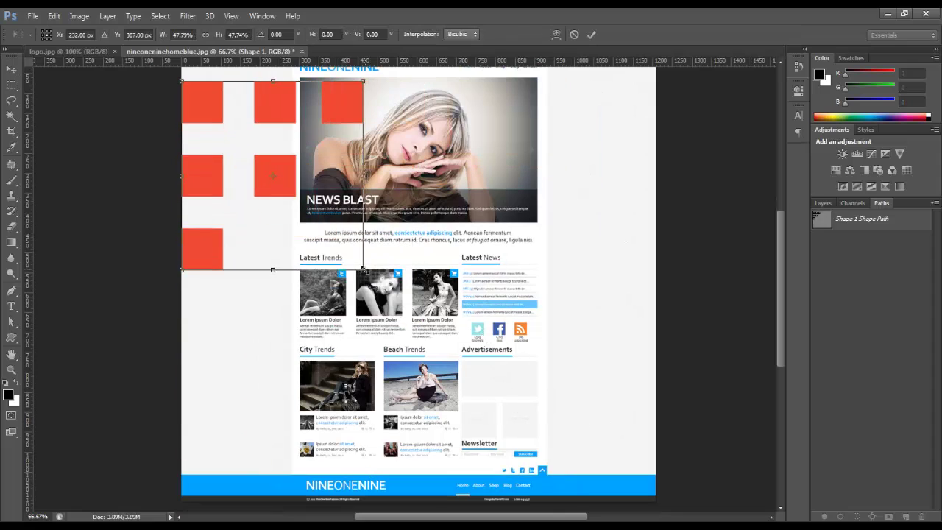
{"action": "key", "text": "Return"}
{"action": "scroll", "coordinate": [409, 206], "scroll_direction": "up", "scroll_amount": 3}
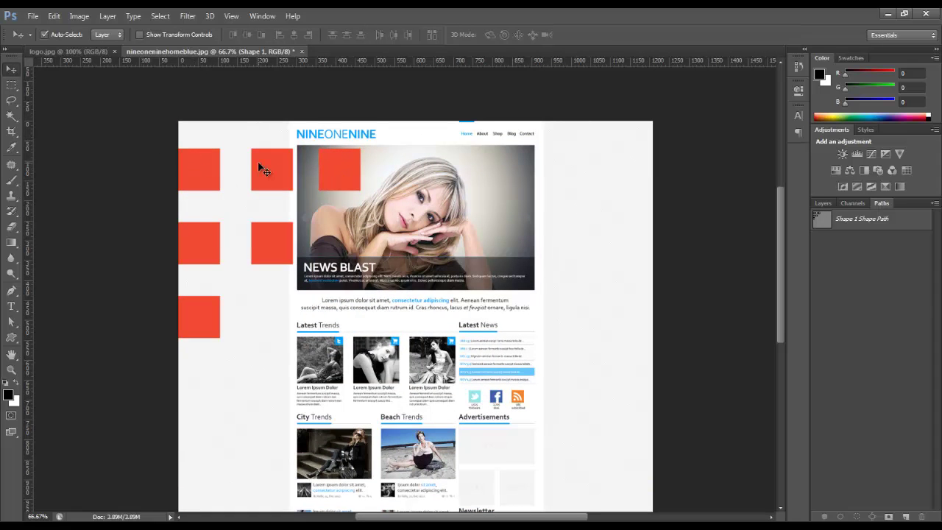
{"action": "left_click_drag", "start_coordinate": [203, 173], "coordinate": [203, 144]}
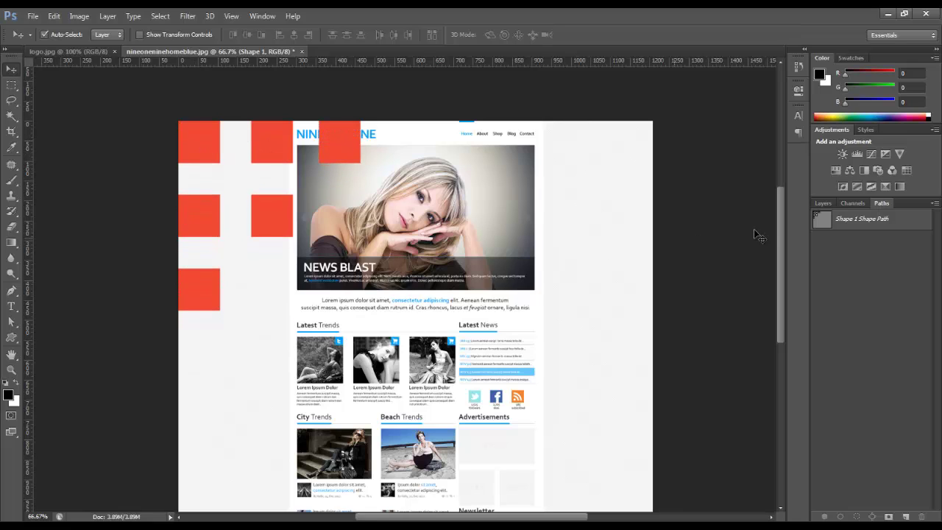
- Lower the Shape 1 layer's opacity to 8%
{"action": "left_click", "coordinate": [821, 204]}
{"action": "left_click_drag", "start_coordinate": [883, 234], "coordinate": [826, 239]}
{"action": "key", "text": "Return"}
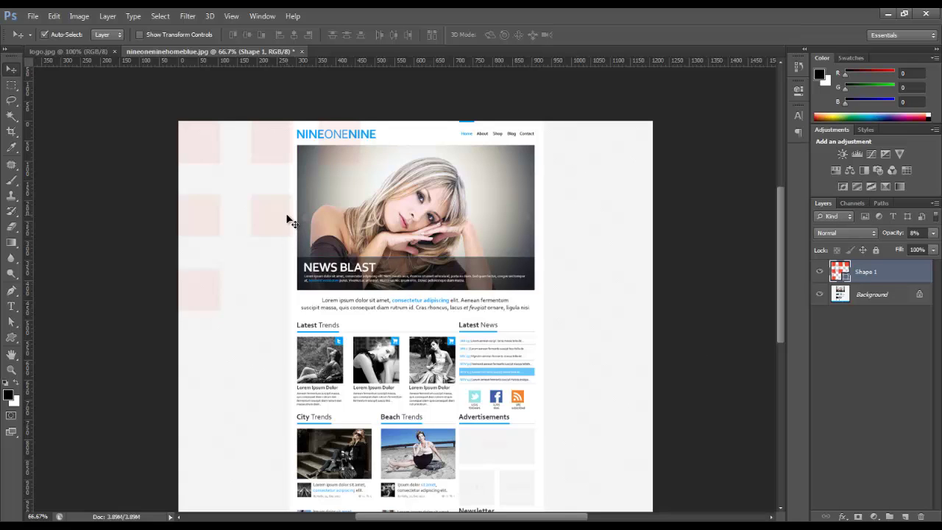
- Draw a circled chevron custom shape about 386 px wide over the page and move it to the banner photo's right edge
{"action": "left_click", "coordinate": [11, 337]}
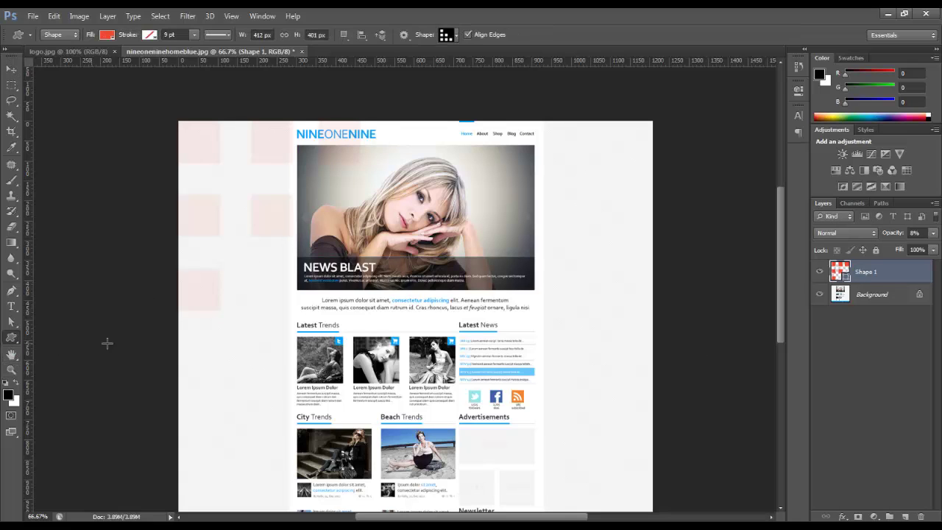
{"action": "left_click", "coordinate": [457, 36]}
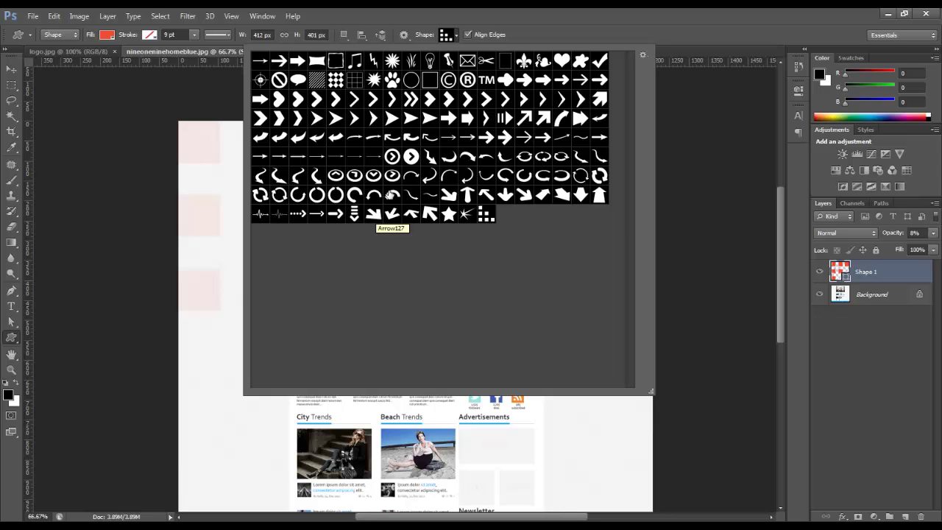
{"action": "double_click", "coordinate": [410, 156]}
{"action": "mouse_move", "coordinate": [249, 204]}
{"action": "left_mouse_down"}
{"action": "mouse_move", "coordinate": [360, 322]}
{"action": "mouse_move", "coordinate": [428, 366]}
{"action": "left_mouse_up"}
{"action": "key", "text": "v"}
{"action": "mouse_move", "coordinate": [413, 327]}
{"action": "left_mouse_down"}
{"action": "mouse_move", "coordinate": [556, 319]}
{"action": "mouse_move", "coordinate": [546, 329]}
{"action": "left_mouse_up"}
{"action": "left_click", "coordinate": [567, 394]}
- Add a curved arrow custom shape over the Latest Trends area and shift the arrow and circle slightly up and right
{"action": "key", "text": "u"}
{"action": "left_click", "coordinate": [456, 36]}
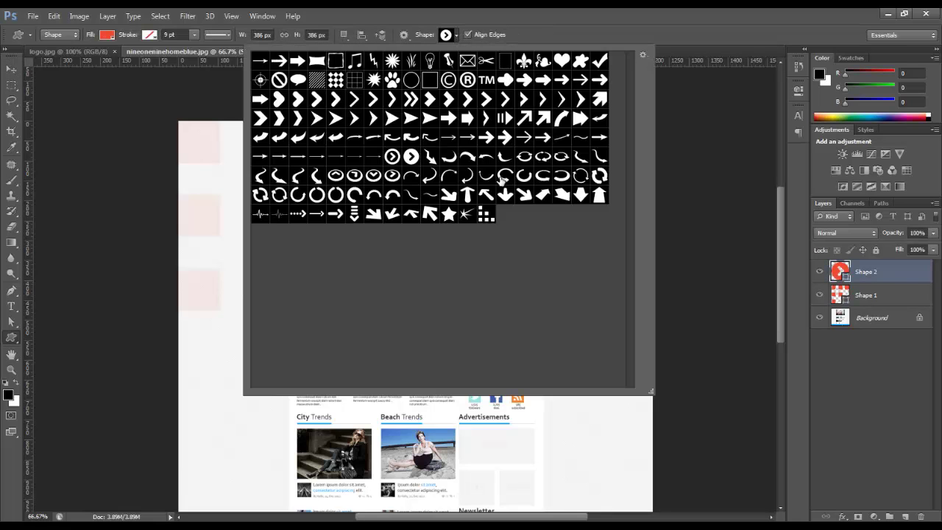
{"action": "double_click", "coordinate": [502, 156]}
{"action": "left_click_drag", "start_coordinate": [253, 284], "coordinate": [423, 393]}
{"action": "key", "text": "v"}
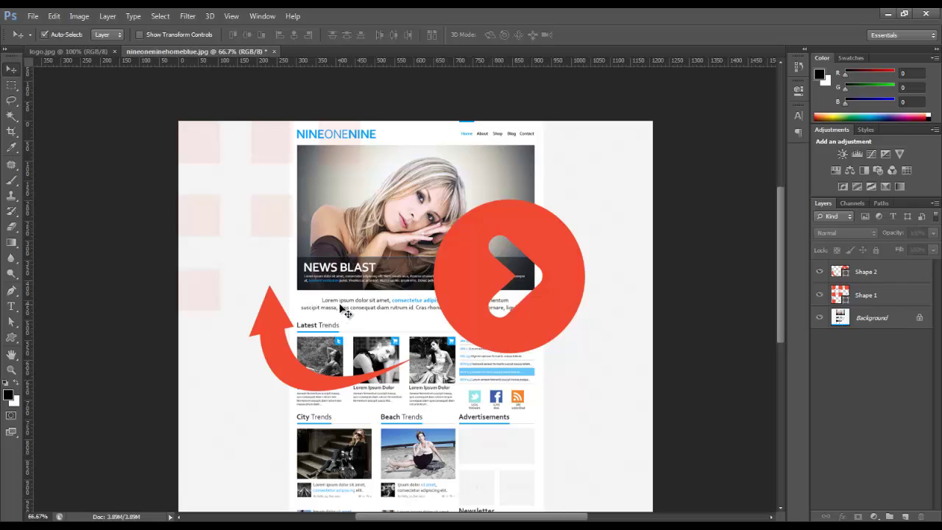
{"action": "mouse_move", "coordinate": [479, 284]}
{"action": "left_mouse_down"}
{"action": "mouse_move", "coordinate": [485, 270]}
{"action": "mouse_move", "coordinate": [492, 280]}
{"action": "left_mouse_up"}
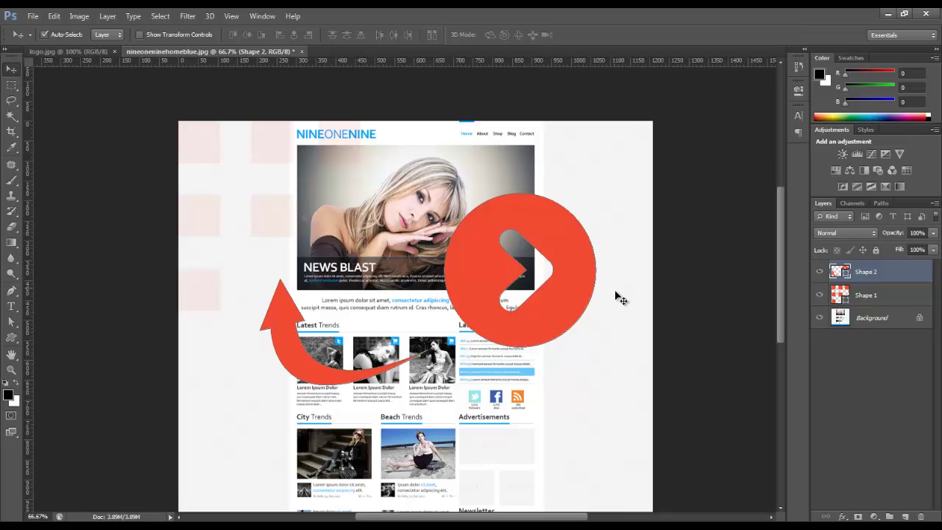
{"action": "left_click", "coordinate": [618, 295]}
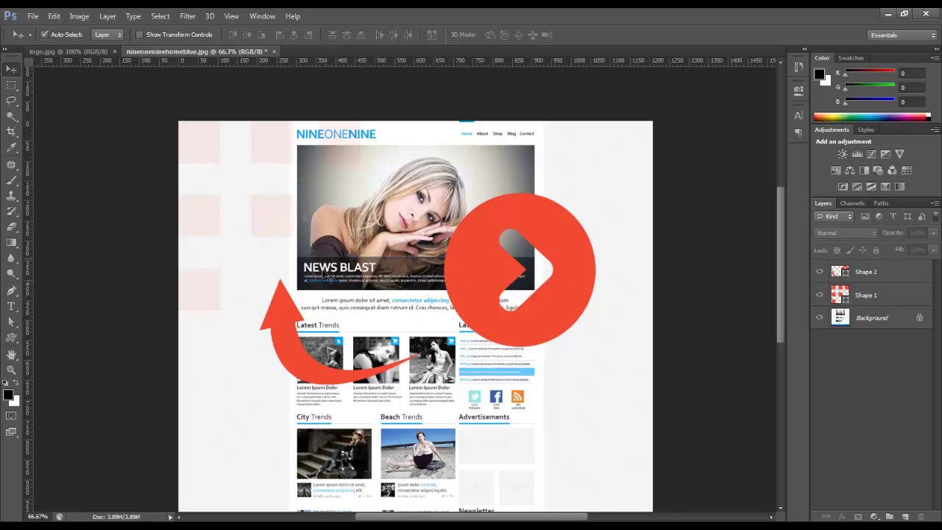
- Select the Custom Shape tool and view its available custom shapes
{"action": "key", "text": "u"}
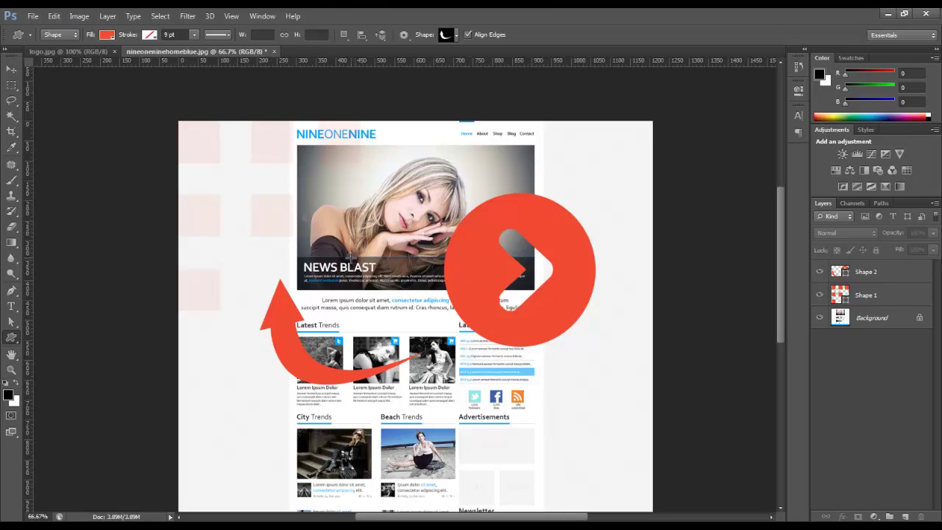
{"action": "left_click", "coordinate": [456, 34]}
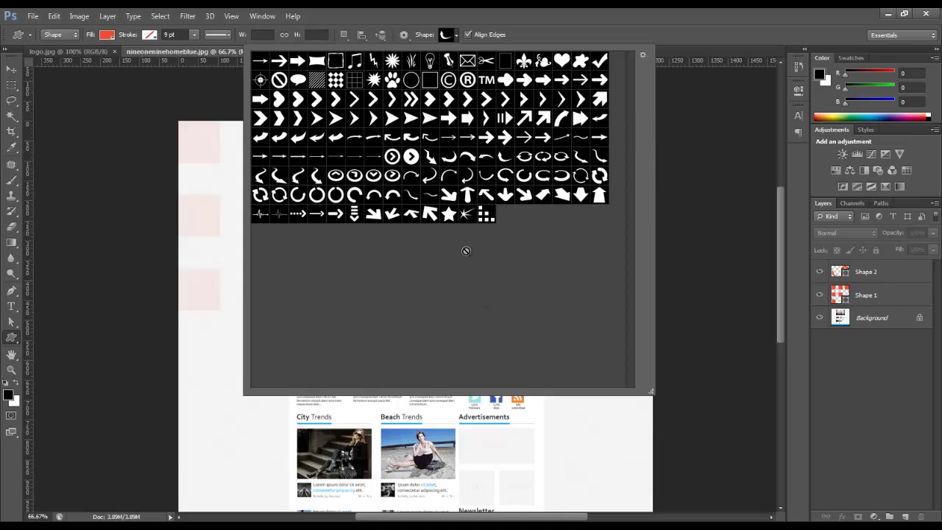
{"action": "right_click", "coordinate": [21, 339]}
{"action": "left_click", "coordinate": [53, 390]}
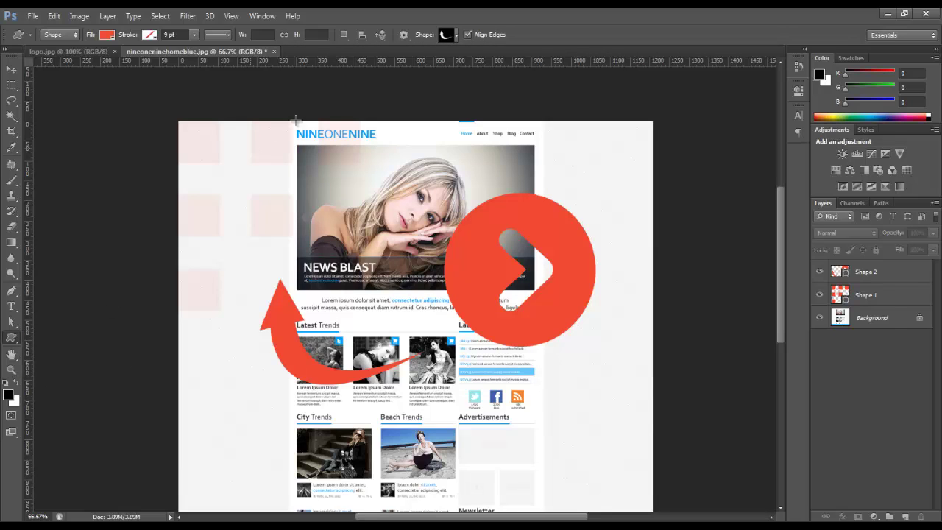
- Load the 130_arrows_by_Sakabato shape file from the Photoshop Custom Shape folder into the custom shape library
{"action": "left_click", "coordinate": [455, 32]}
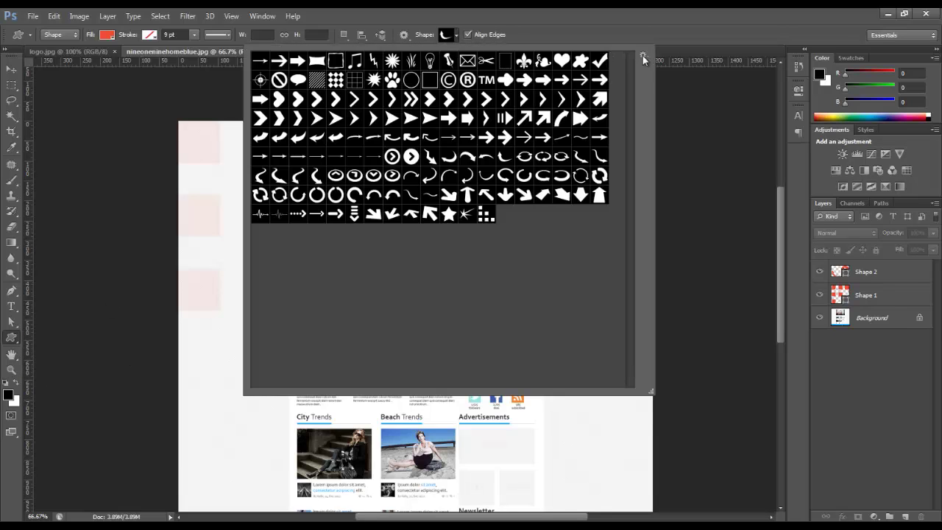
{"action": "left_click", "coordinate": [385, 41]}
{"action": "left_click", "coordinate": [404, 34]}
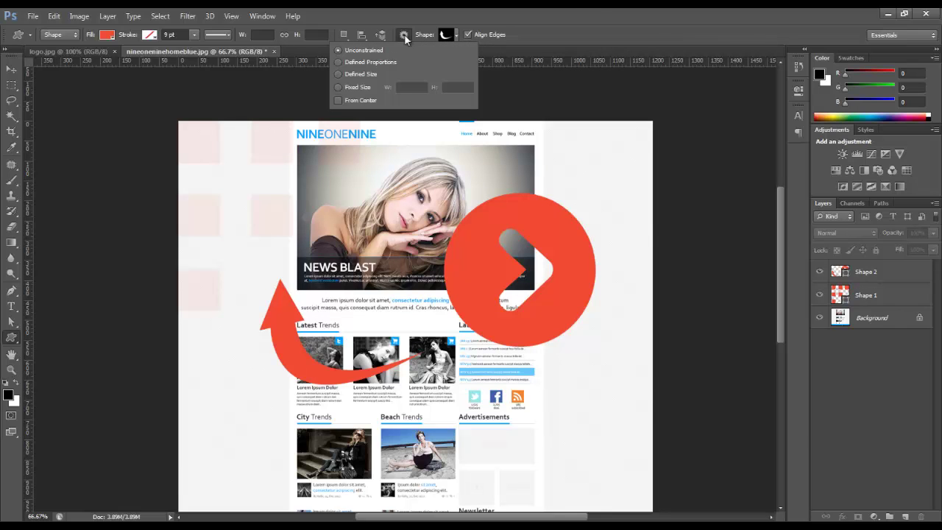
{"action": "left_click", "coordinate": [449, 14]}
{"action": "left_click", "coordinate": [457, 35]}
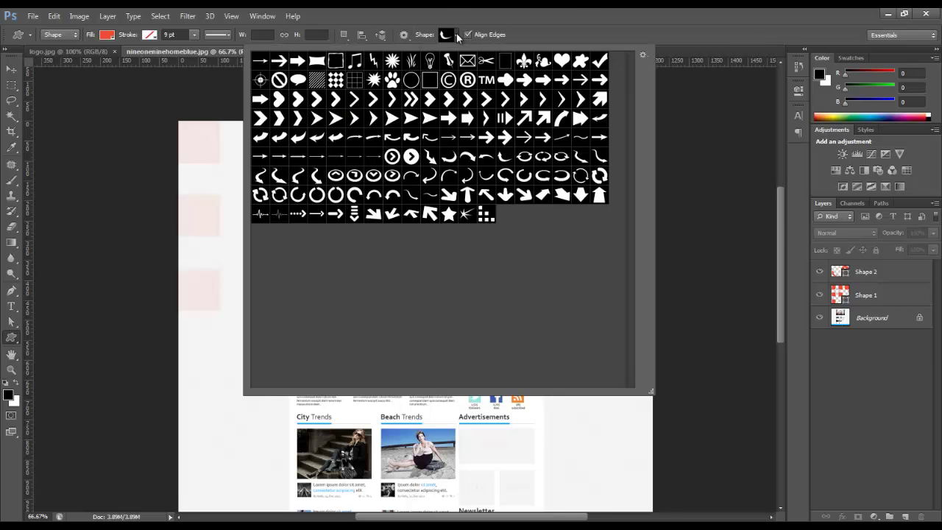
{"action": "left_click", "coordinate": [642, 55]}
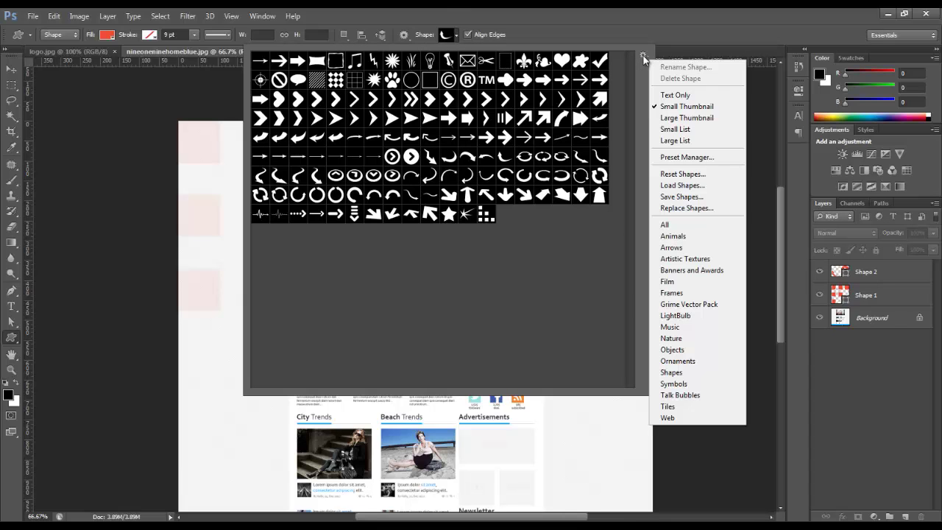
{"action": "left_click", "coordinate": [683, 186]}
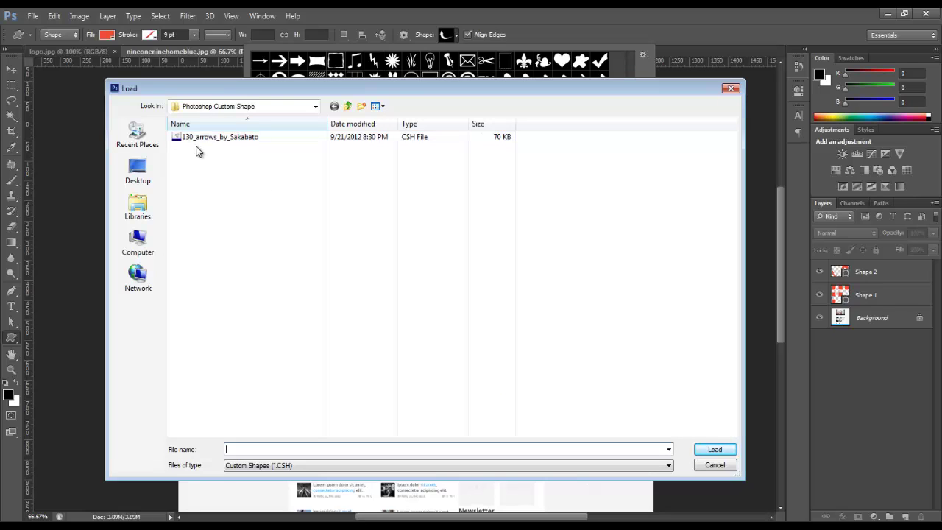
{"action": "left_click", "coordinate": [347, 108]}
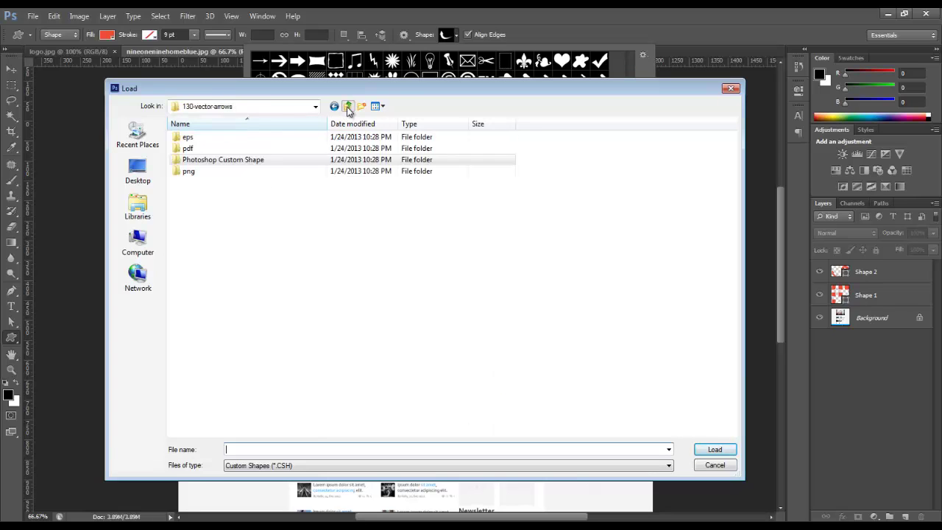
{"action": "double_click", "coordinate": [223, 159]}
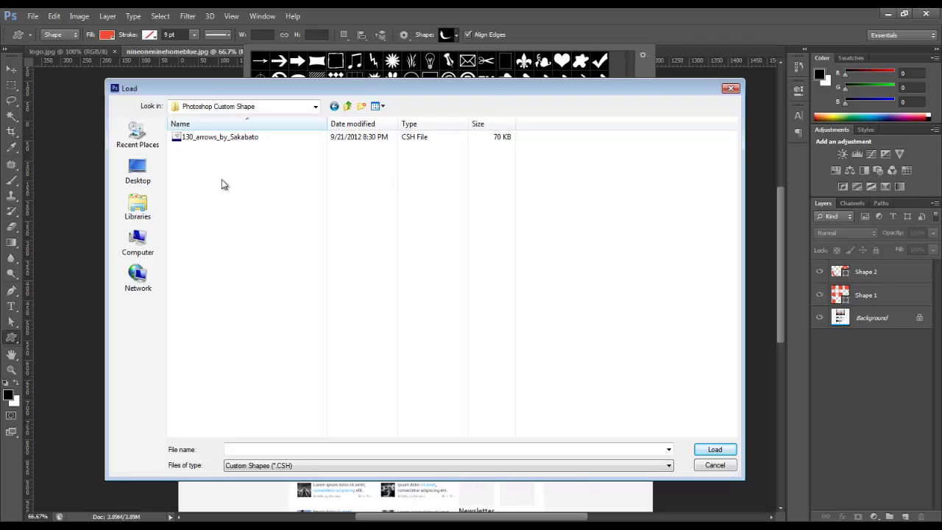
{"action": "double_click", "coordinate": [233, 142]}
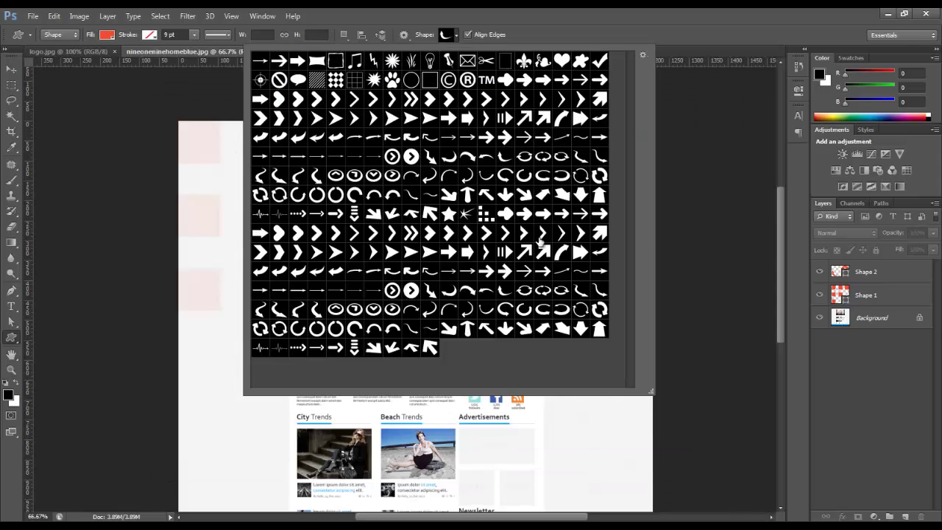